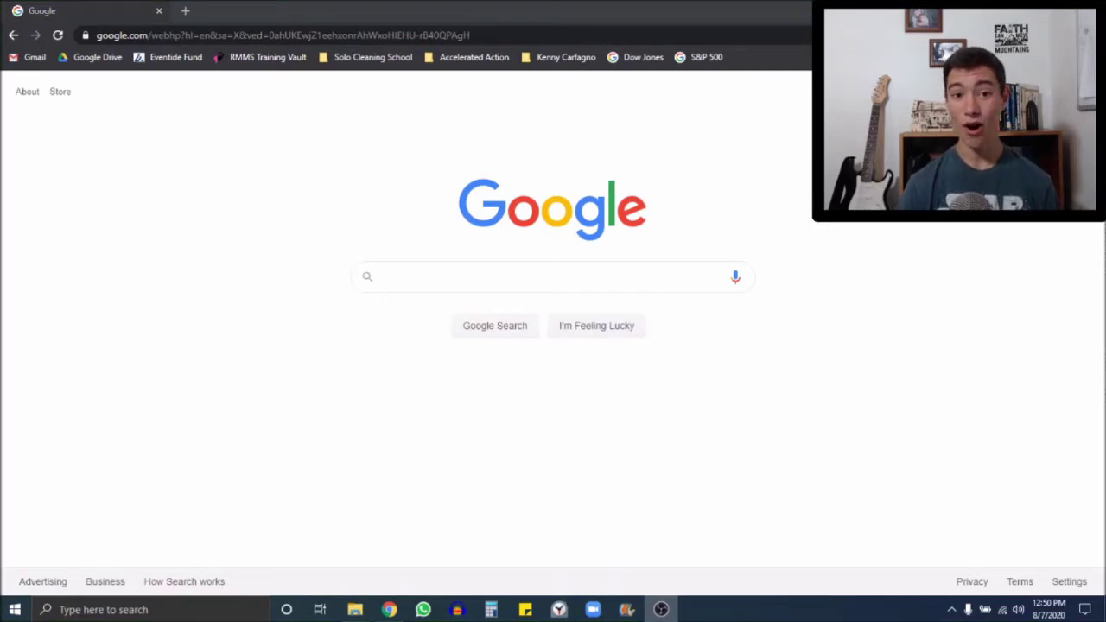
- Search Google for the word 'search' to bring up its results page
click(412, 284)
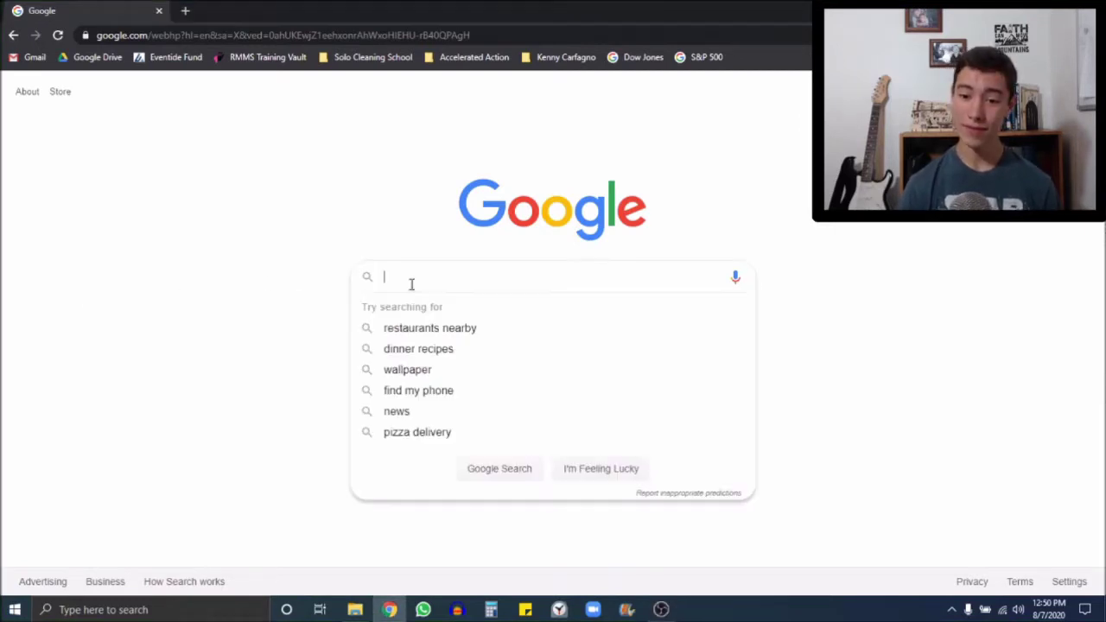
text(search)
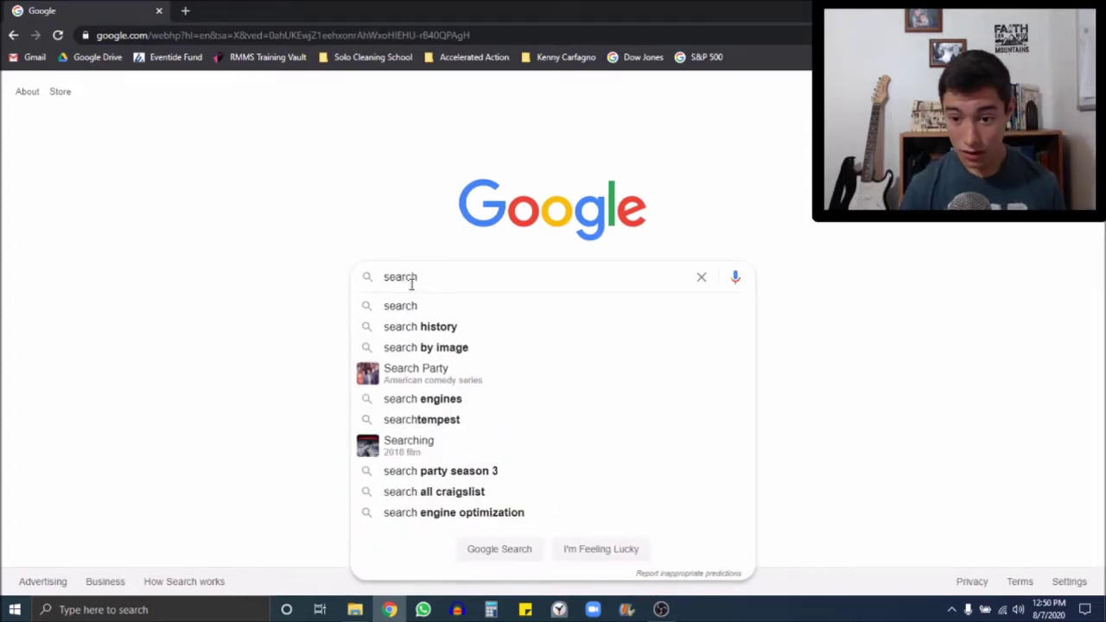
key(Return)
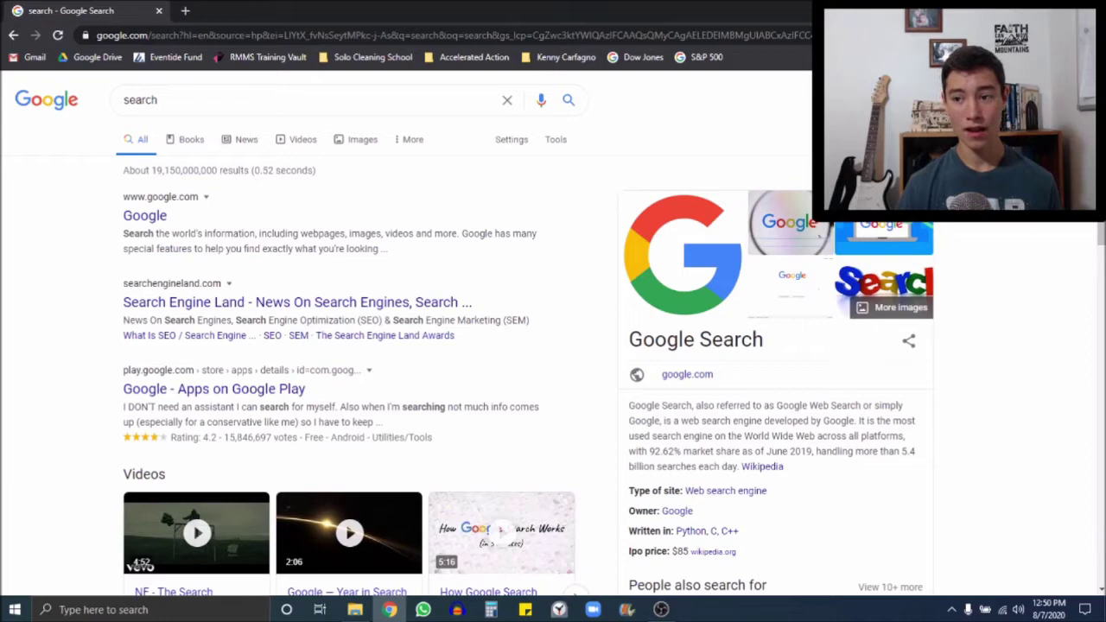
key(alt+f)
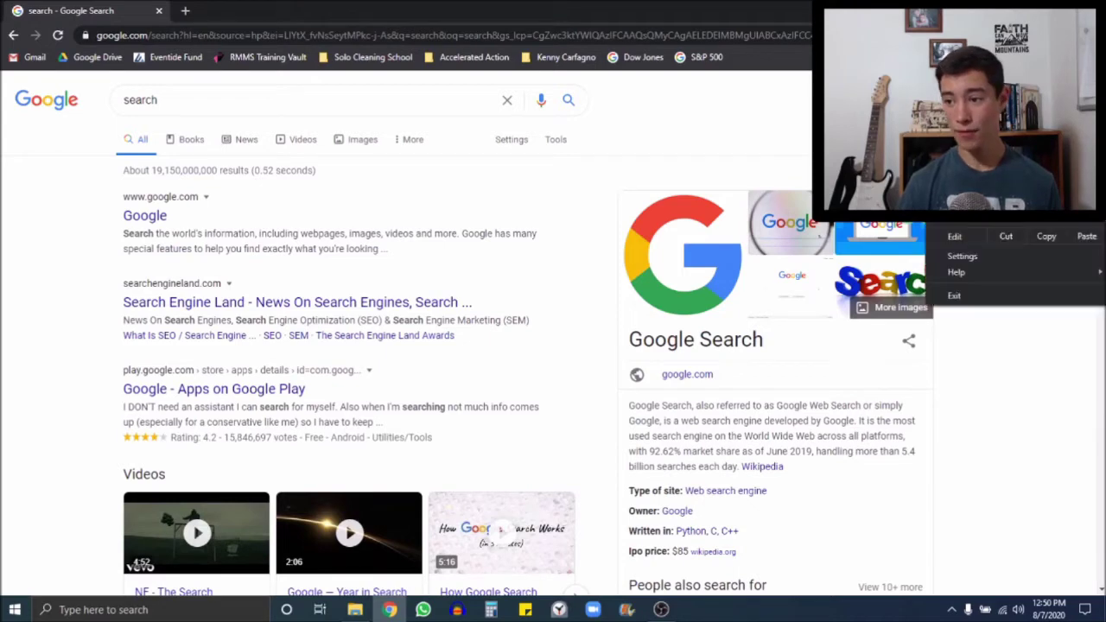
- In Settings, open Manage search engines and bring up the Yahoo! entry's options menu
click(959, 256)
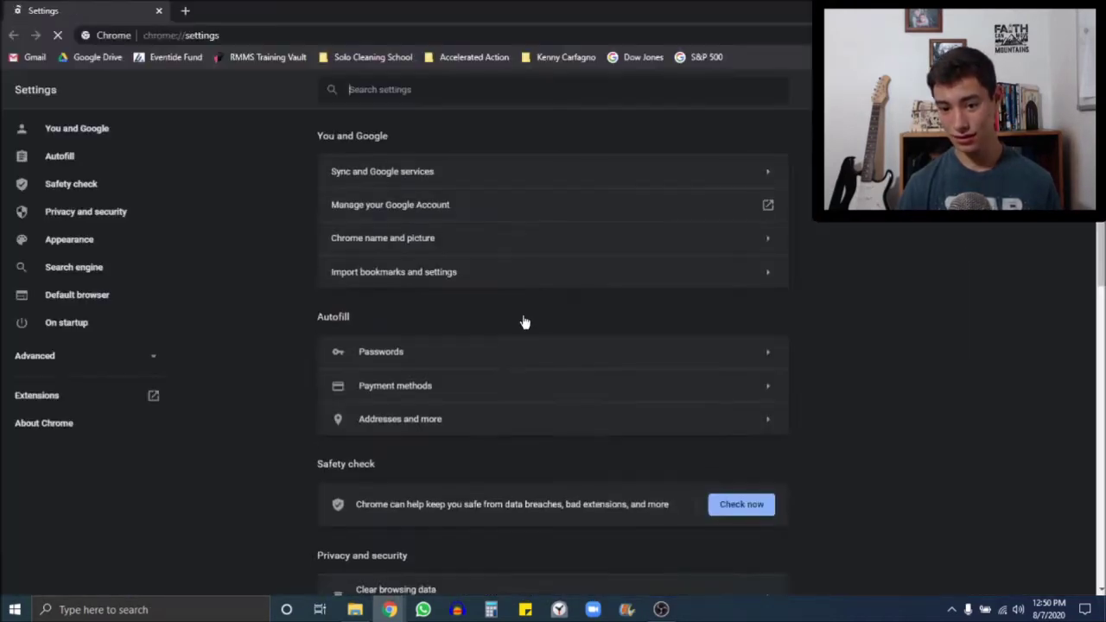
scroll(524, 320, down, 7)
scroll(458, 318, down, 2)
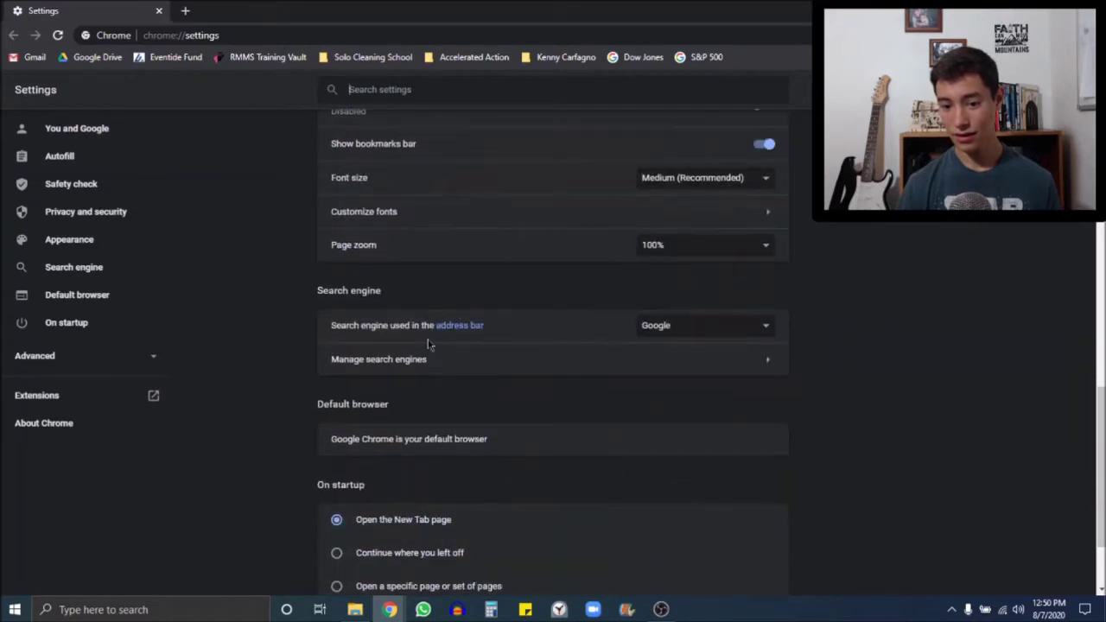
click(433, 361)
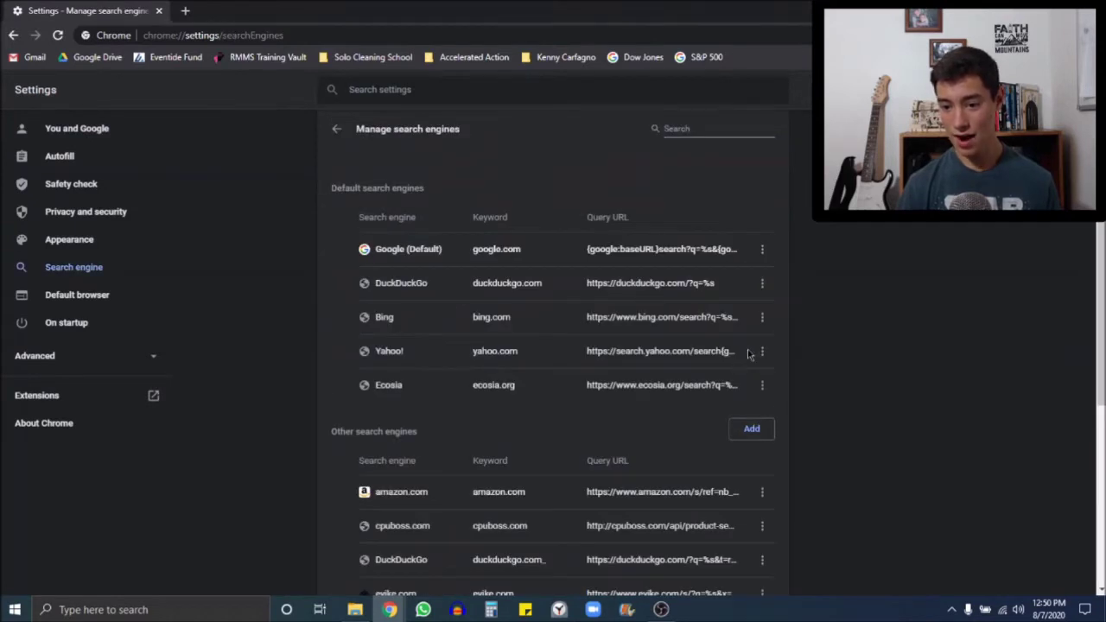
click(763, 351)
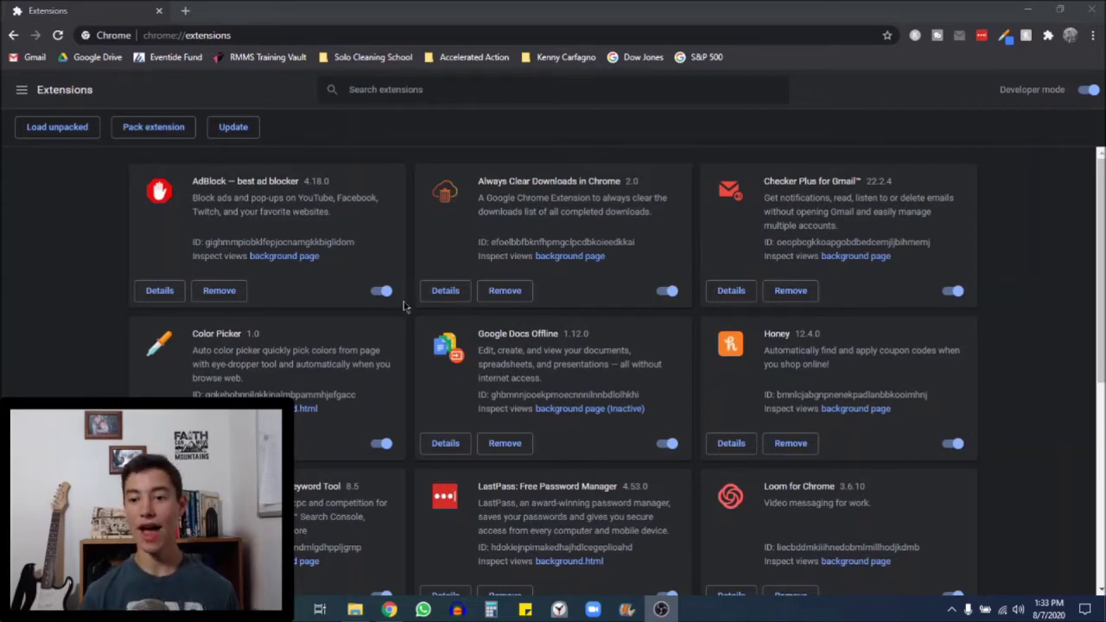
scroll(480, 288, down, 4)
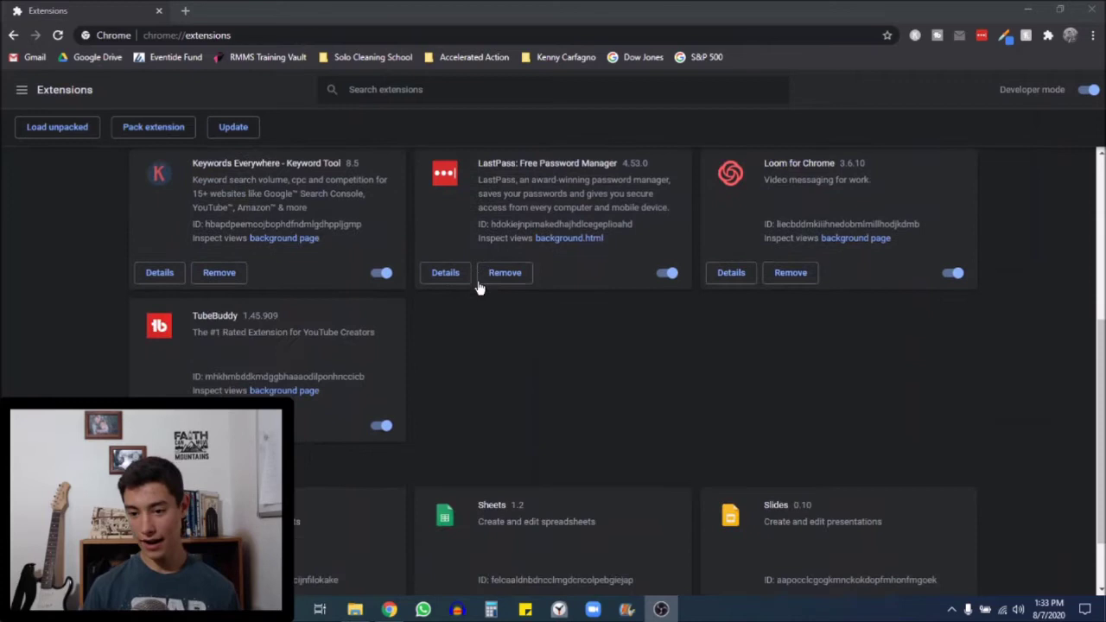
scroll(481, 288, up, 4)
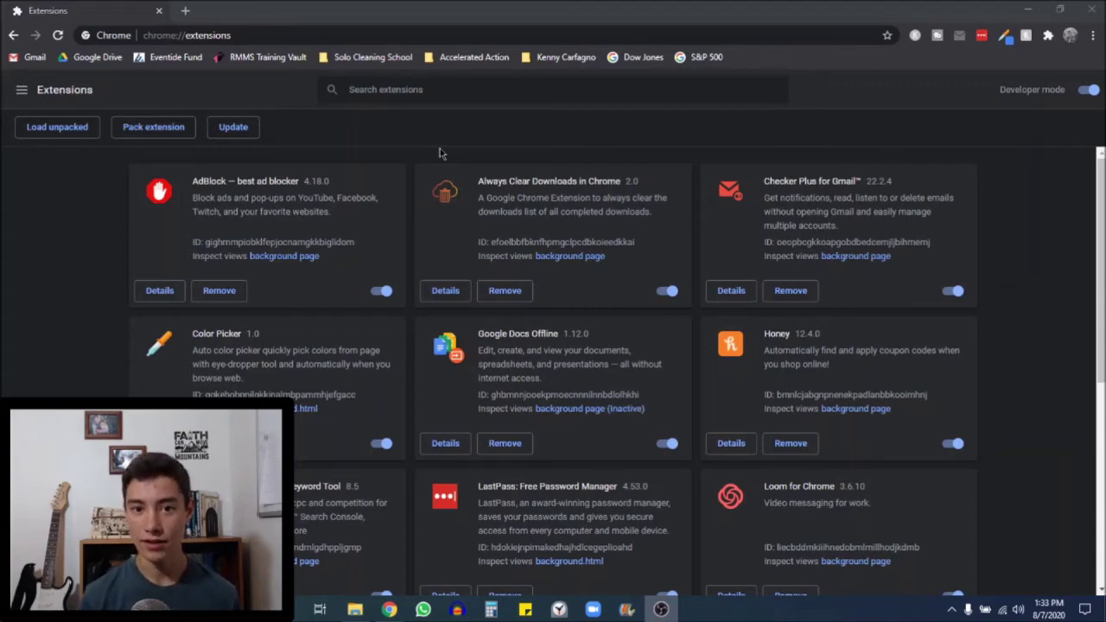
scroll(440, 153, down, 3)
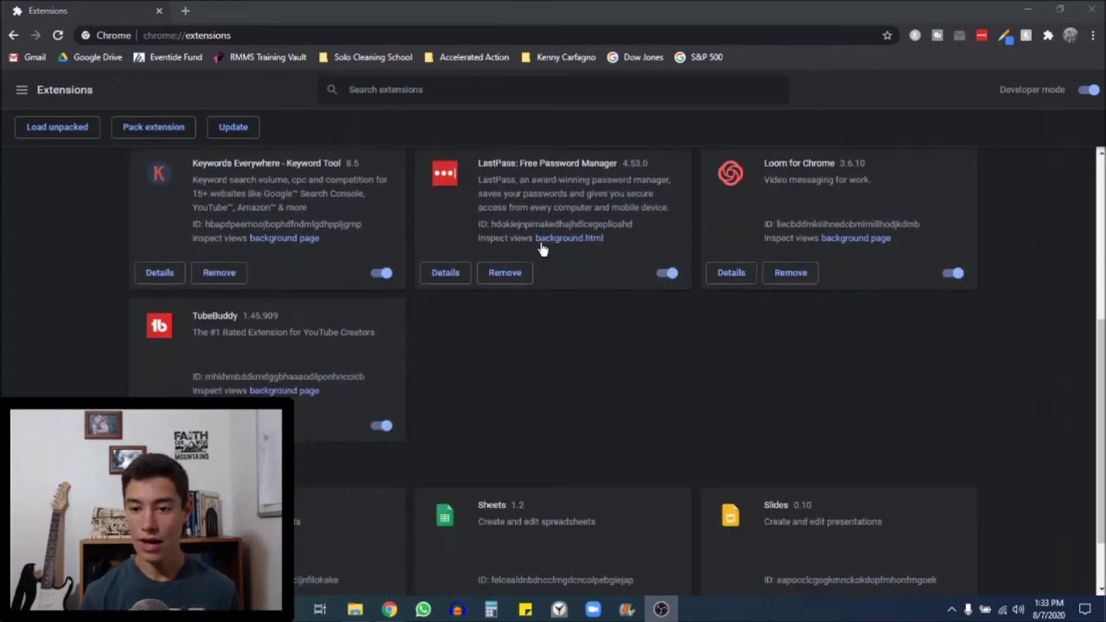
scroll(542, 248, up, 3)
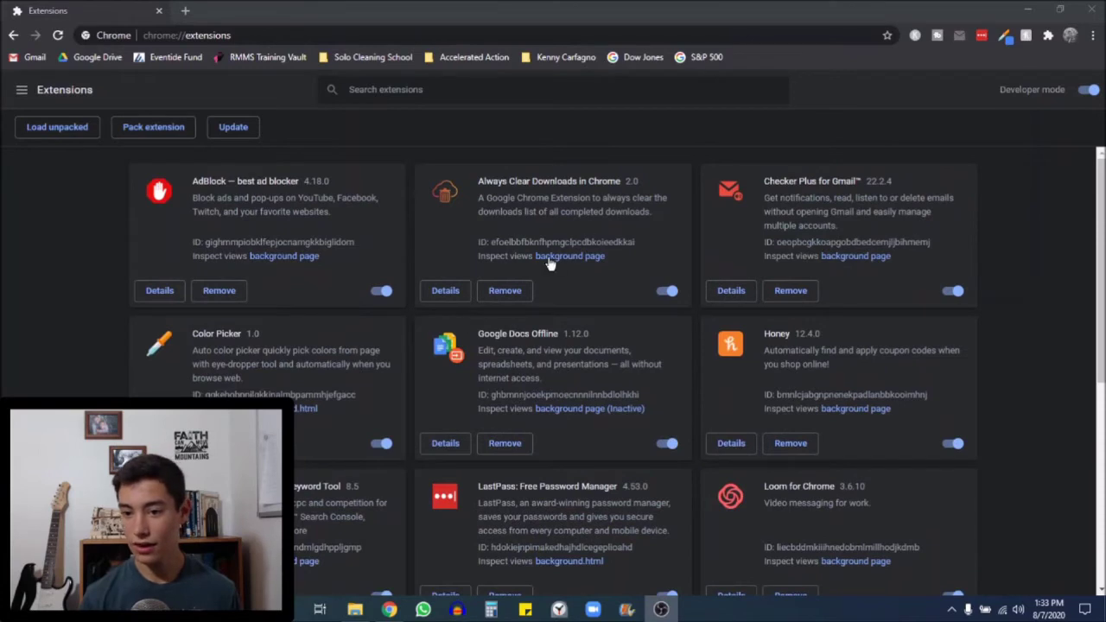
- Start removing Always Clear Downloads in Chrome, then cancel so it stays installed
click(505, 291)
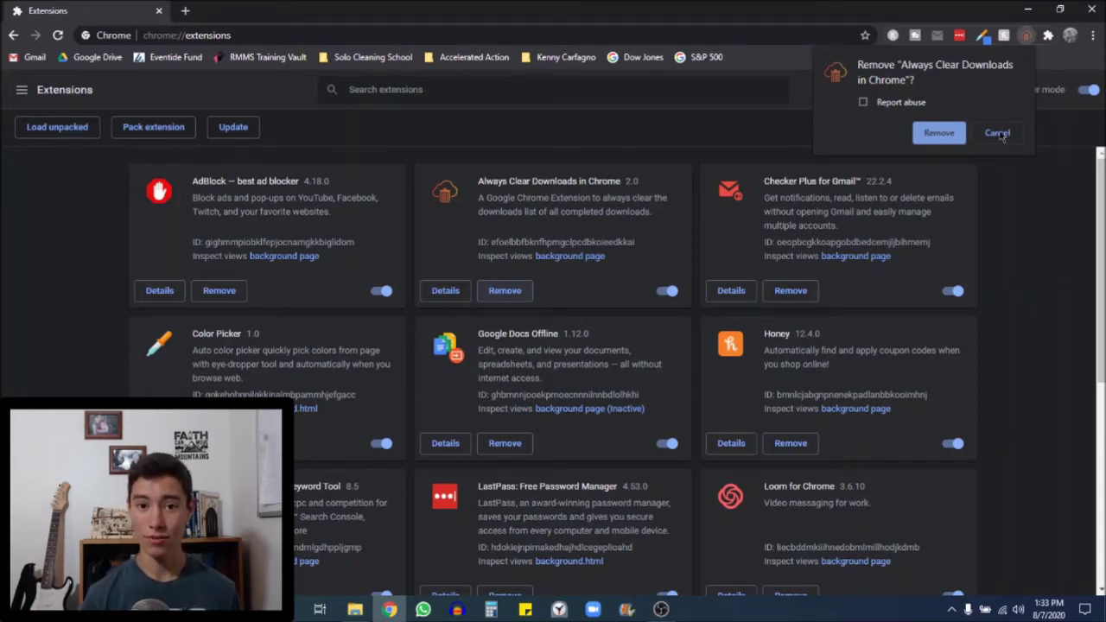
click(998, 134)
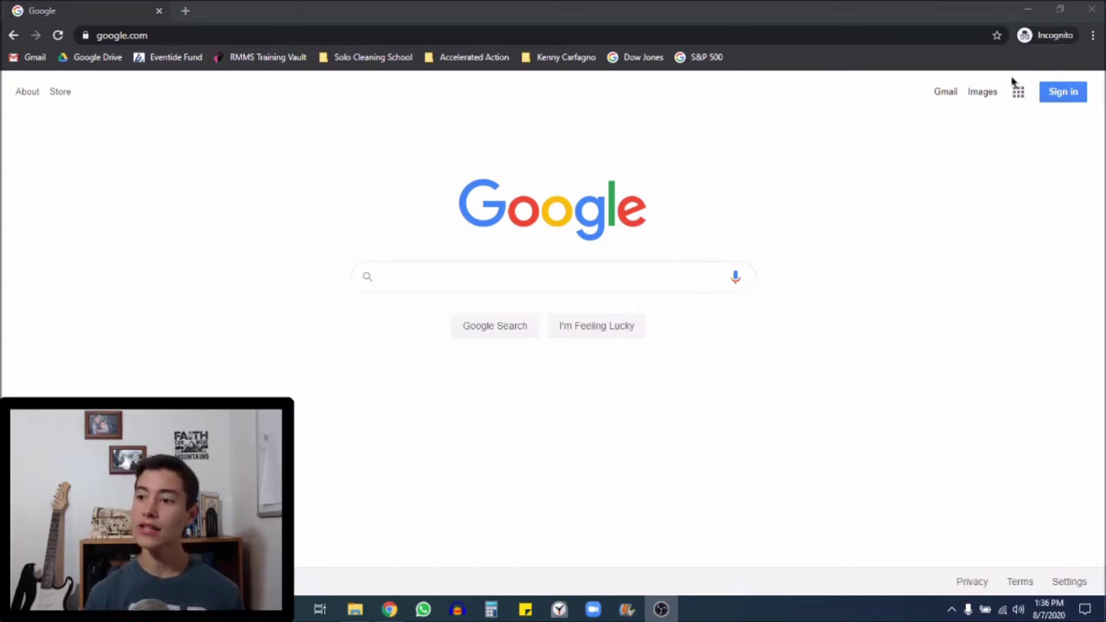
- In Settings, expand Advanced and choose Restore settings to their original defaults
click(1095, 35)
click(1007, 255)
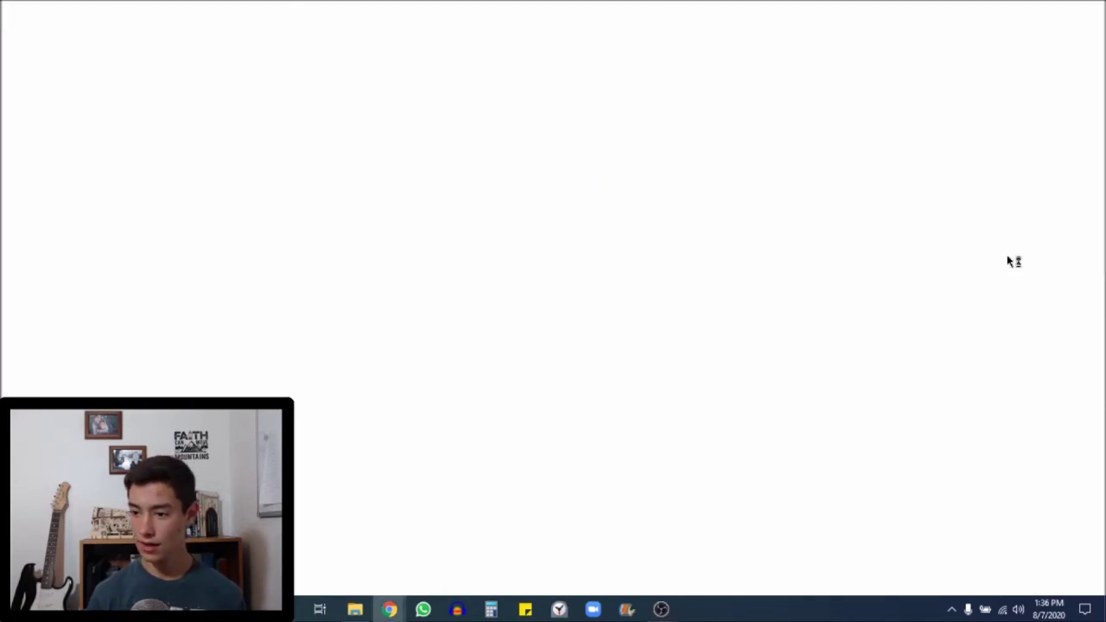
scroll(384, 285, down, 15)
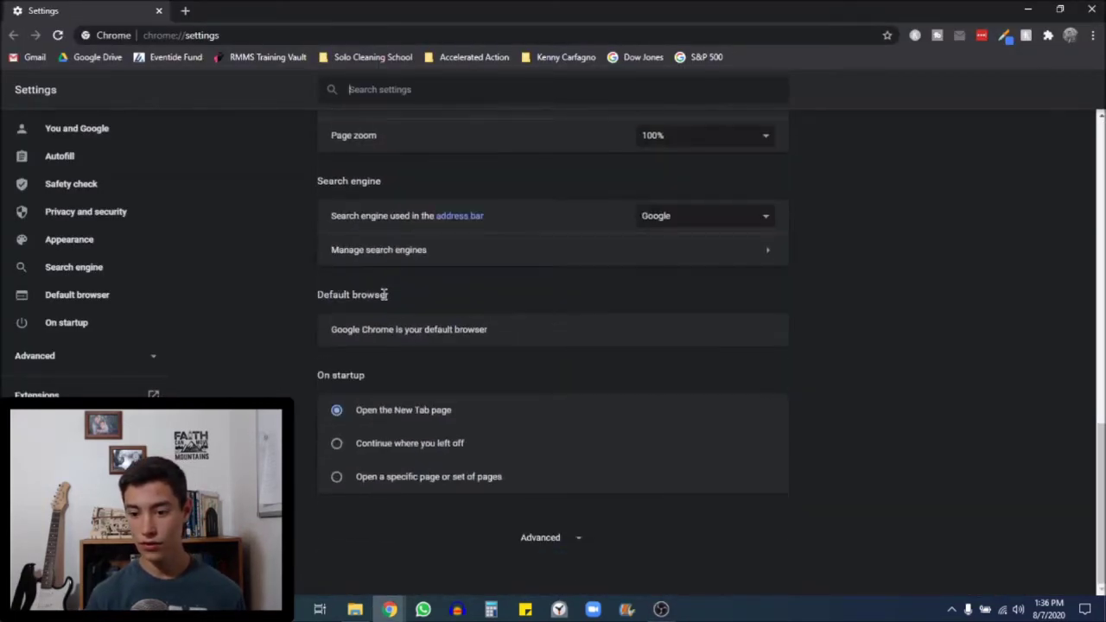
click(568, 539)
scroll(548, 489, down, 10)
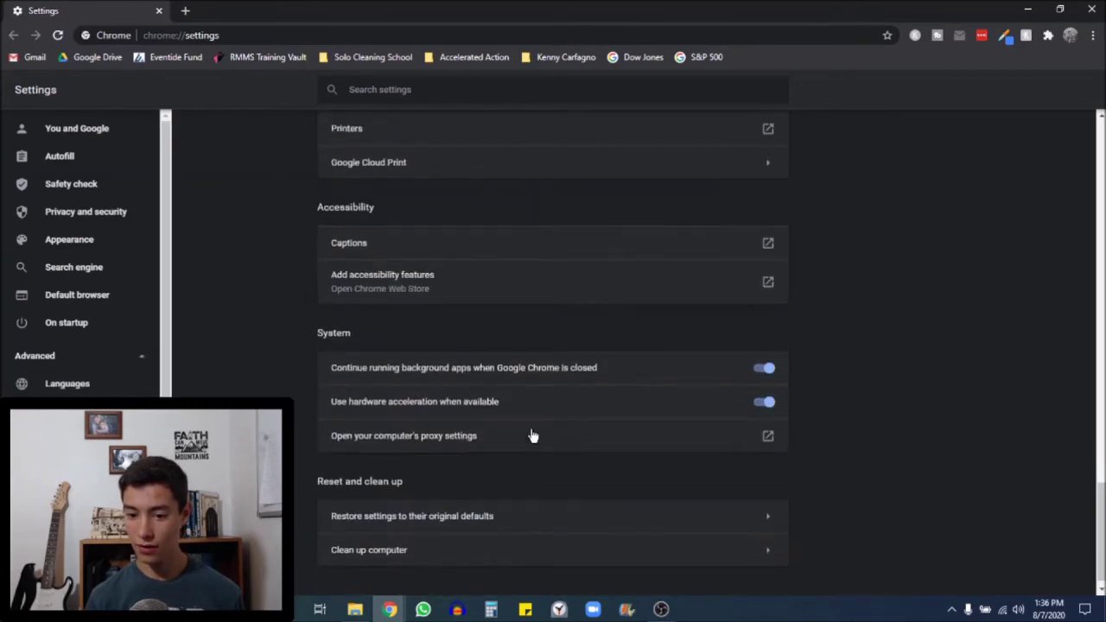
click(487, 501)
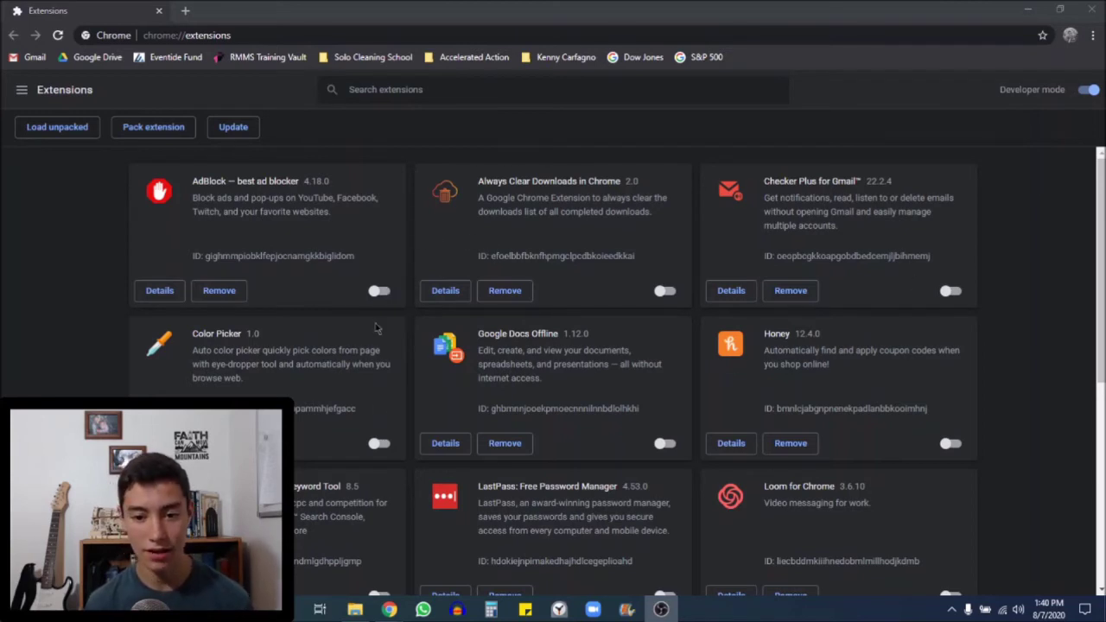
- Enable AdBlock, then search 'search' in a new tab to check the engine
click(381, 291)
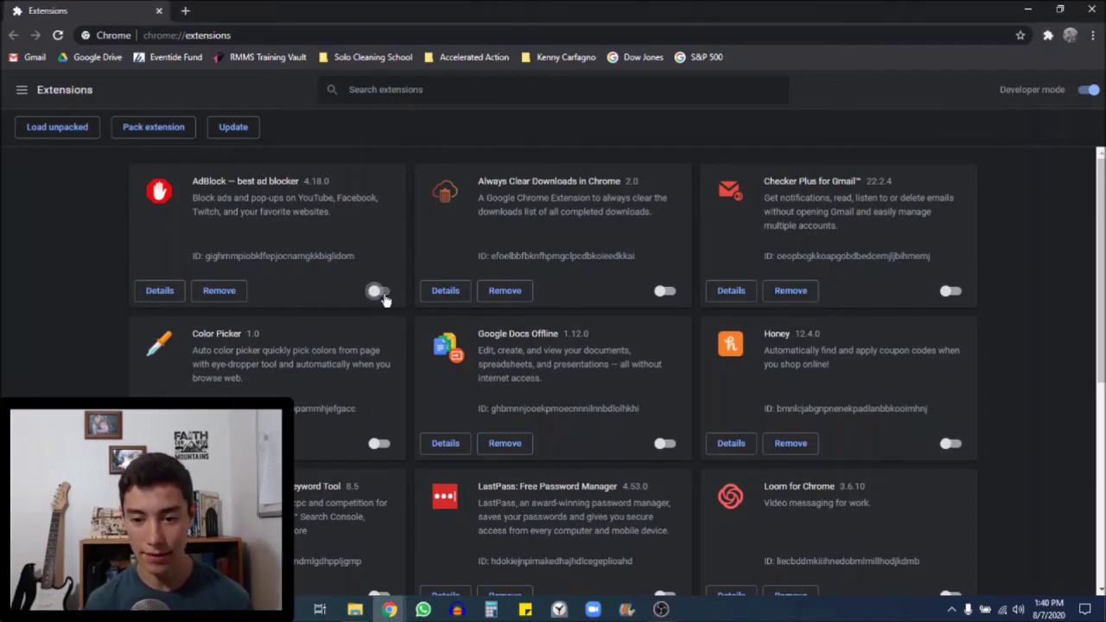
click(185, 10)
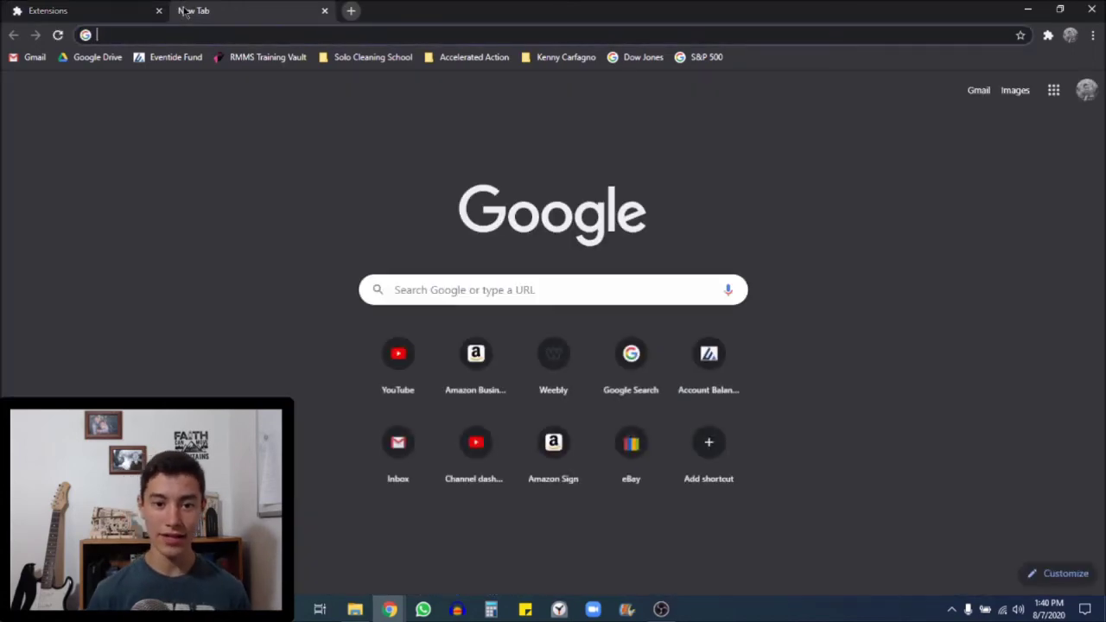
text(search)
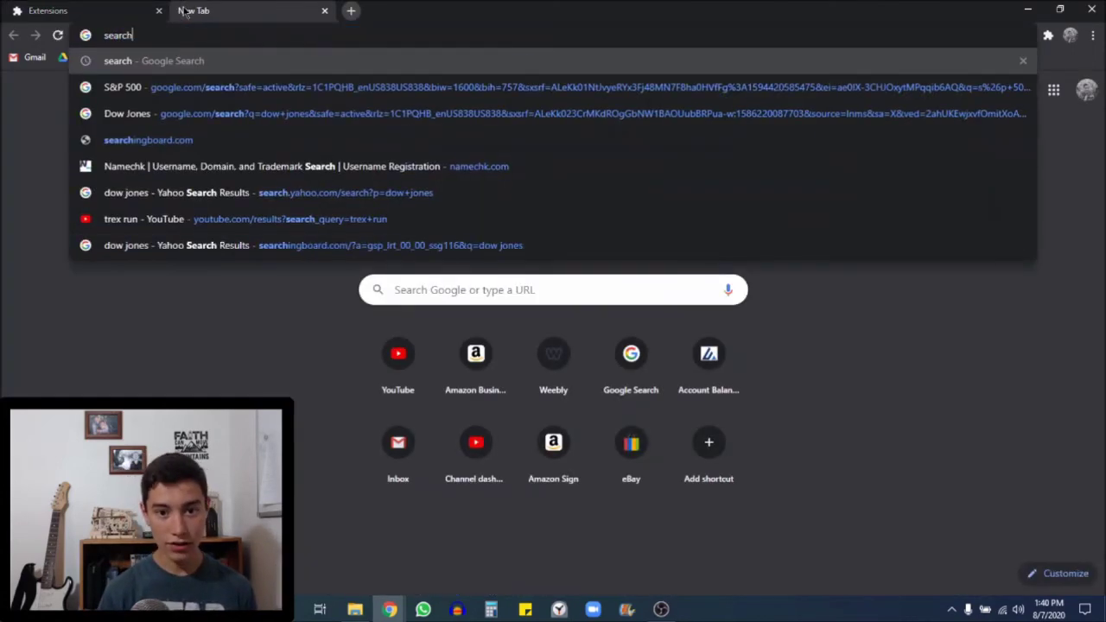
key(Return)
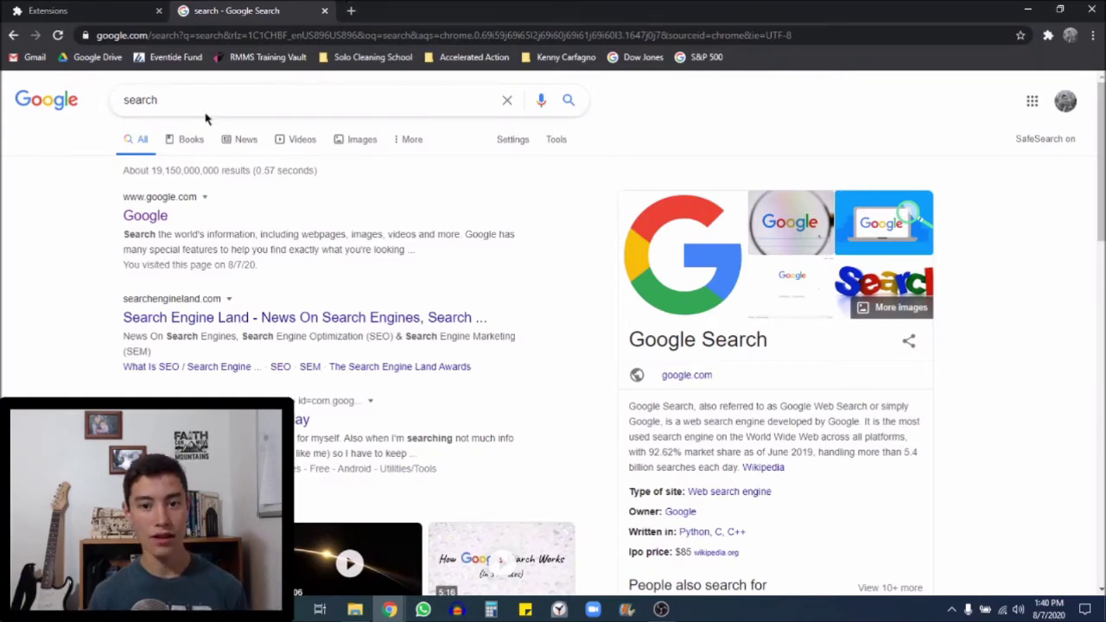
- Enable Always Clear Downloads in Chrome and rerun the 'search' query to recheck the results
click(87, 10)
click(665, 291)
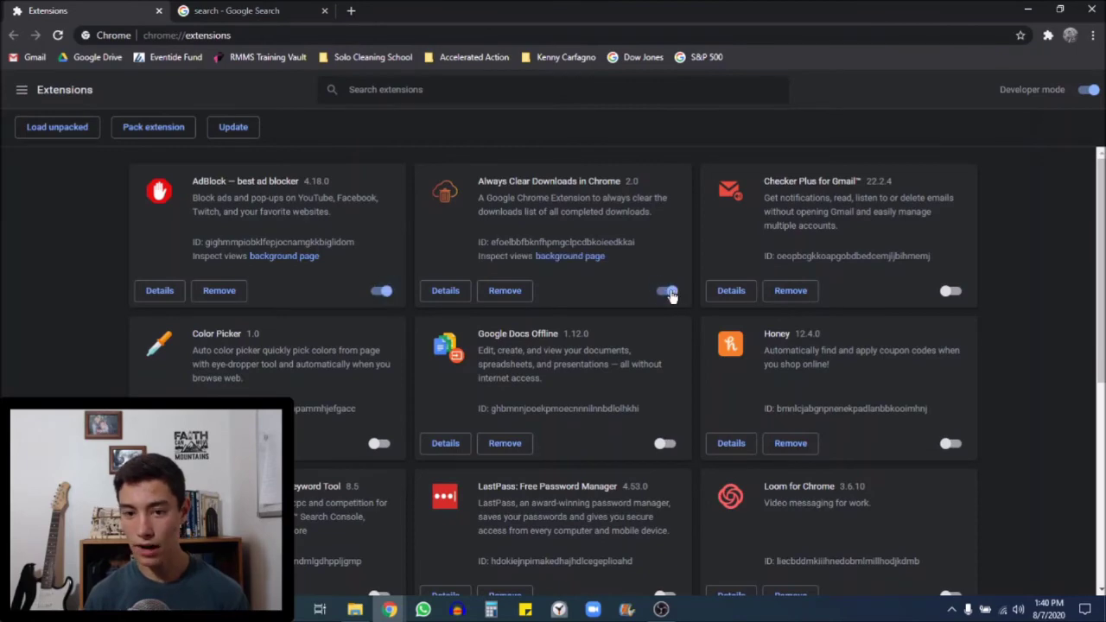
click(290, 9)
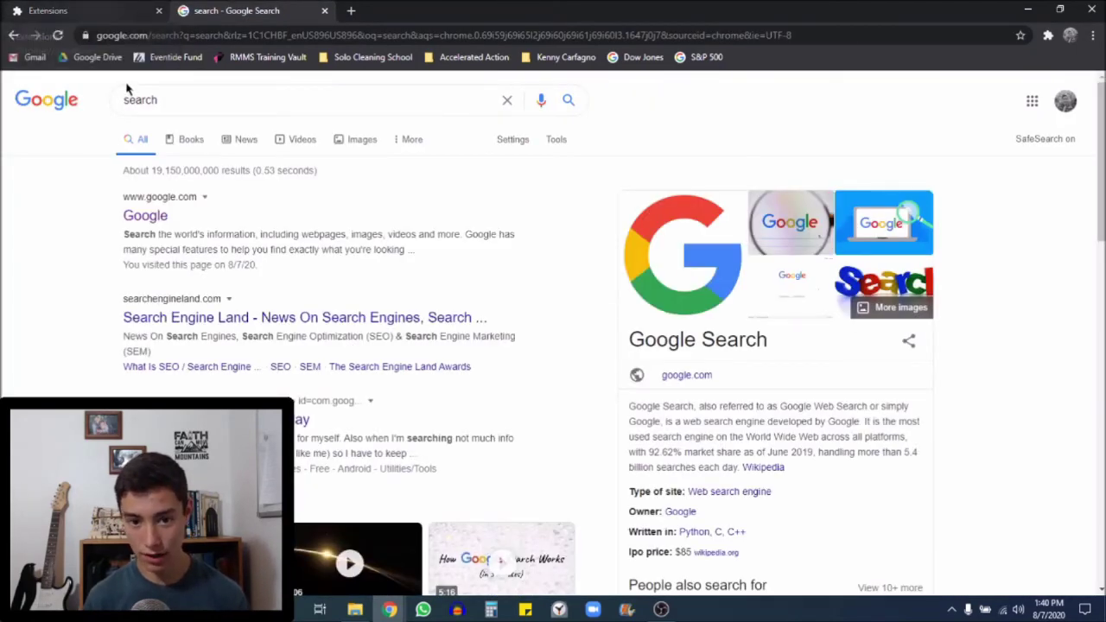
double_click(173, 109)
text(se)
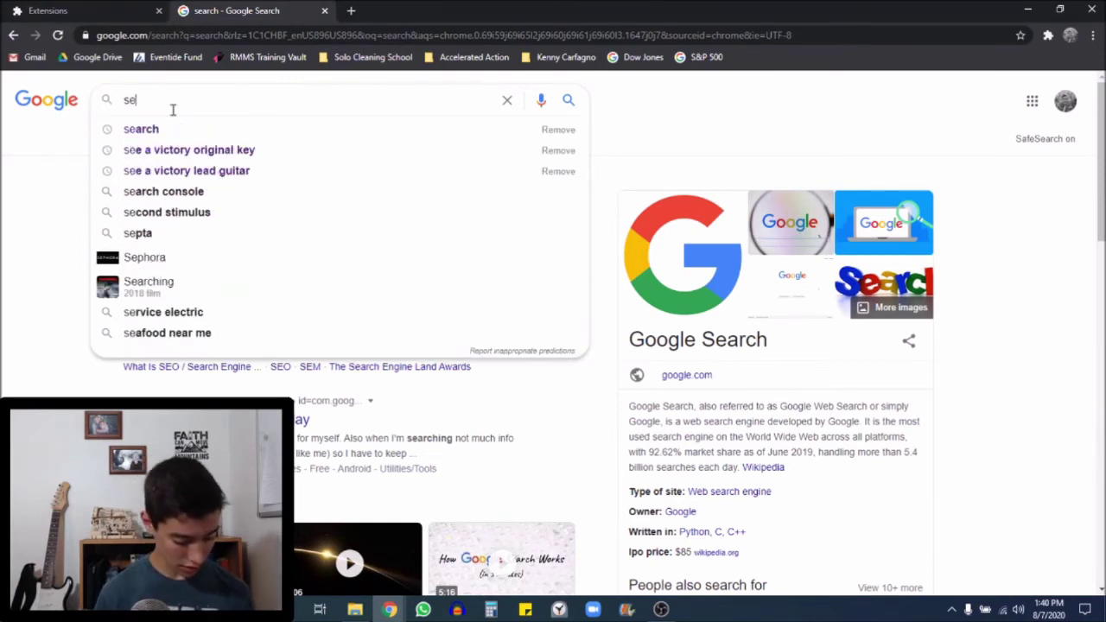
text(arch)
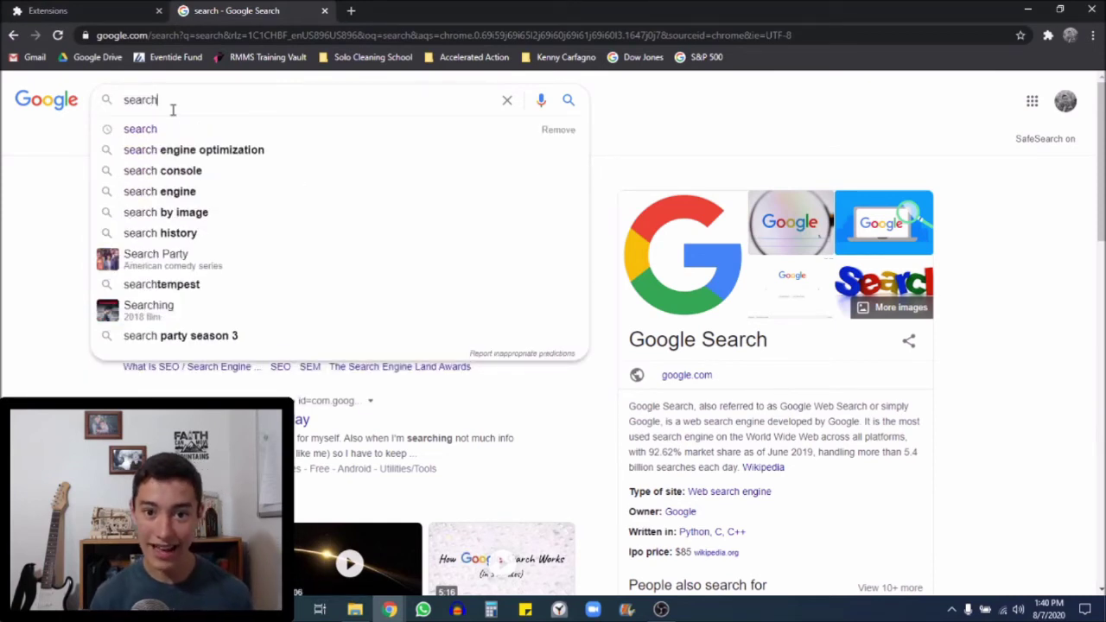
key(Return)
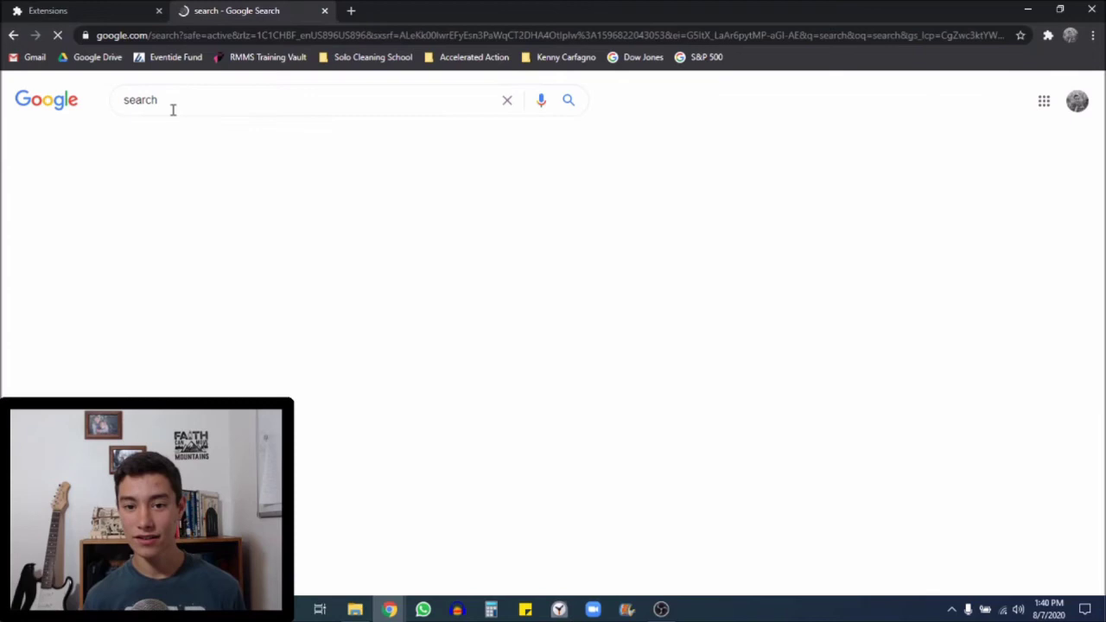
- Enable Checker Plus for Gmail and check the Google results tab again
key(ctrl+shift+Tab)
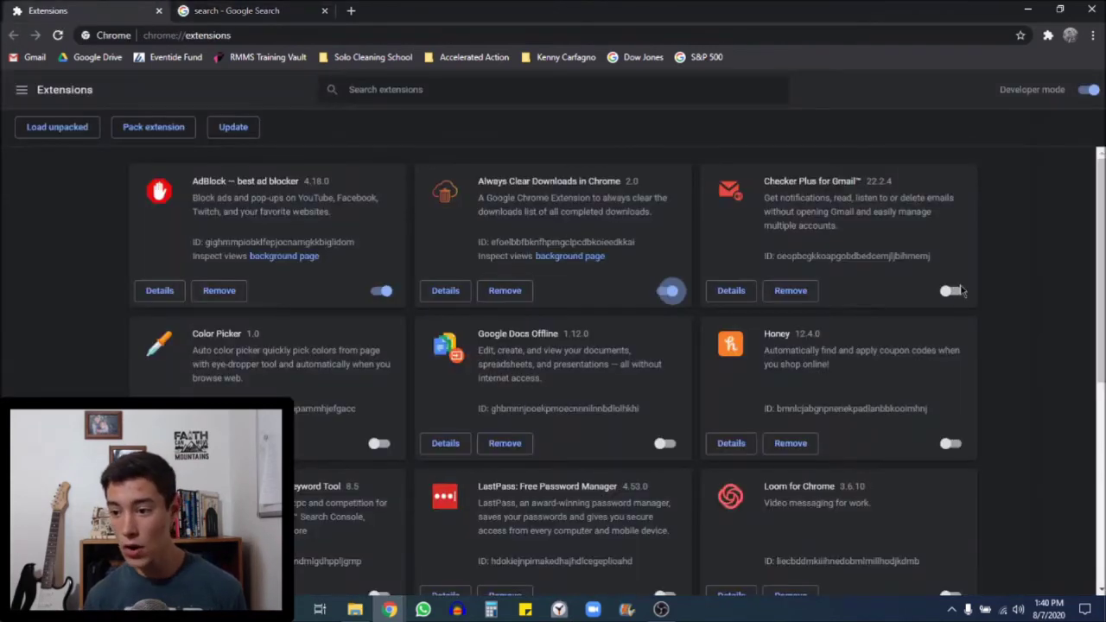
click(951, 291)
click(256, 7)
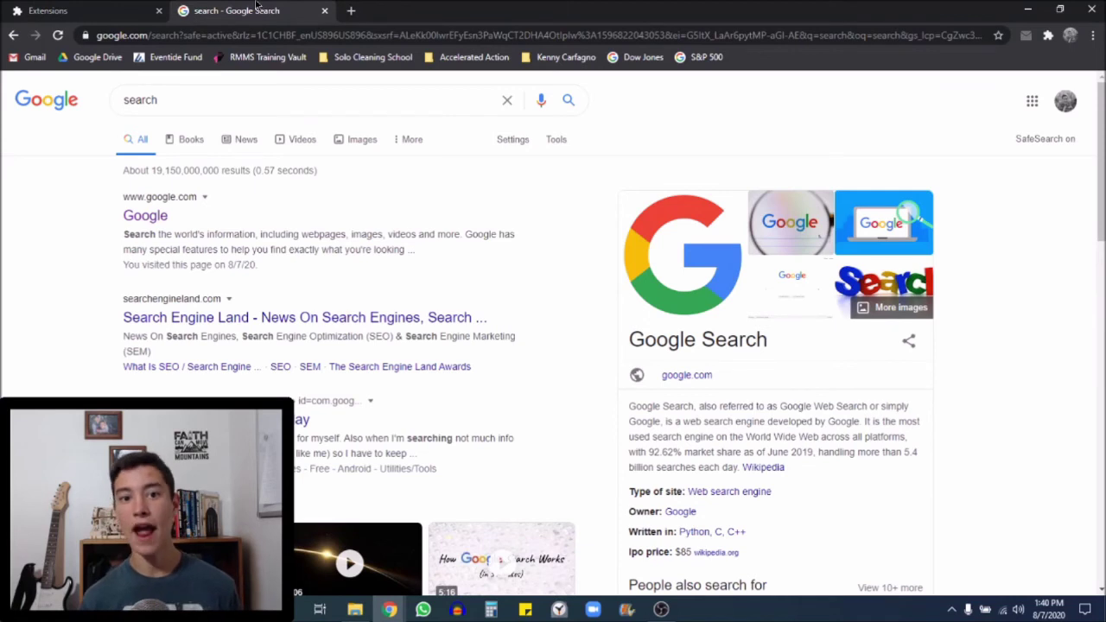
click(138, 16)
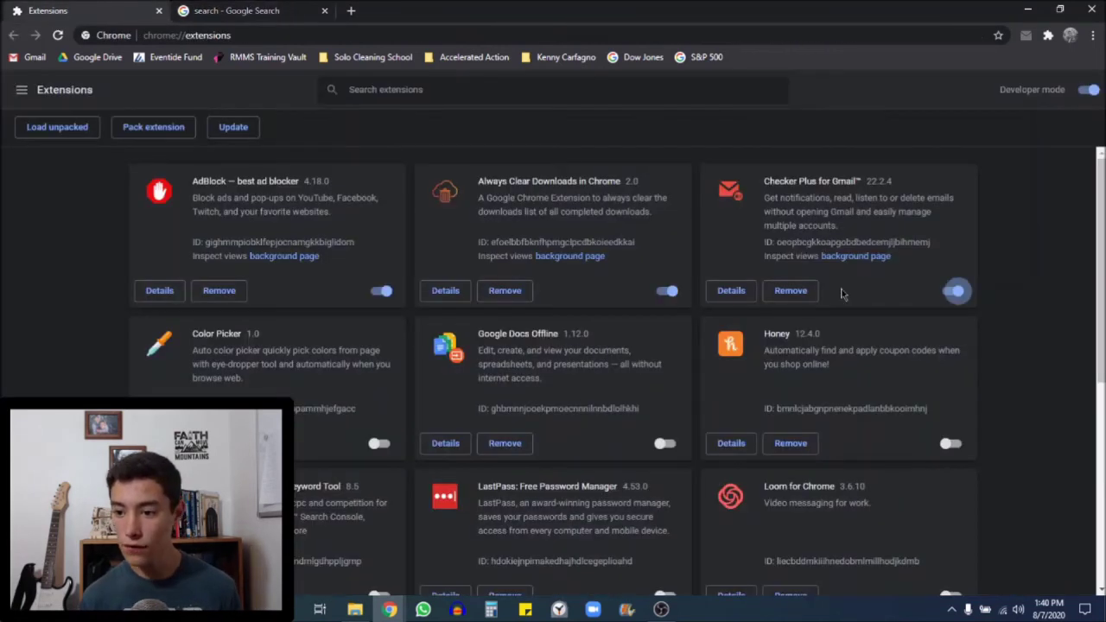
- Cancel removing Checker Plus for Gmail and close the 'search - Google Search' tab
click(792, 297)
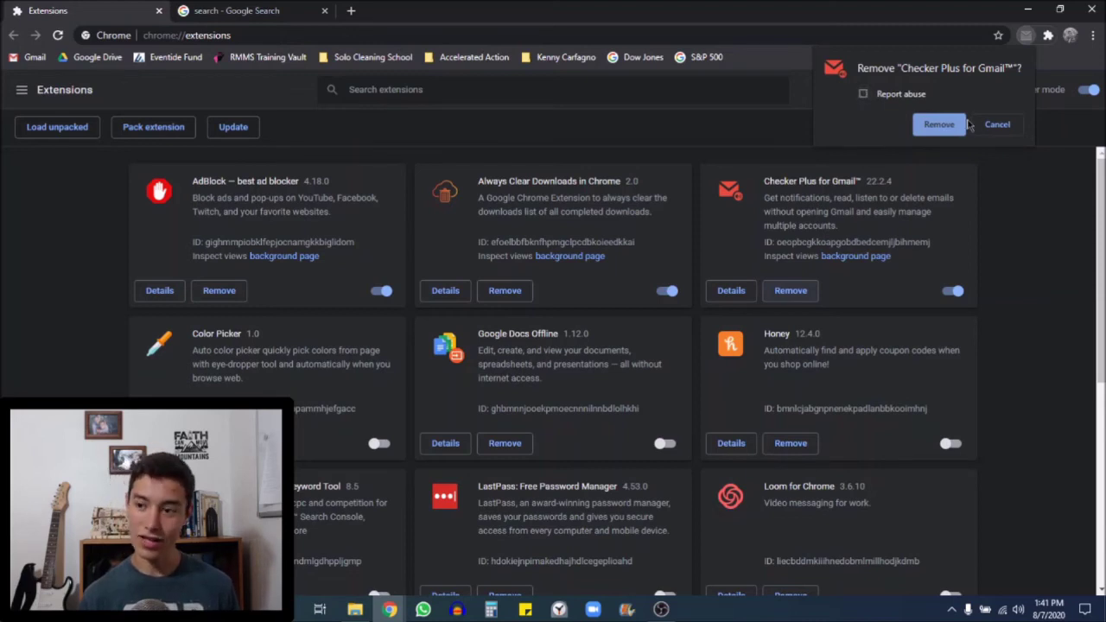
click(997, 125)
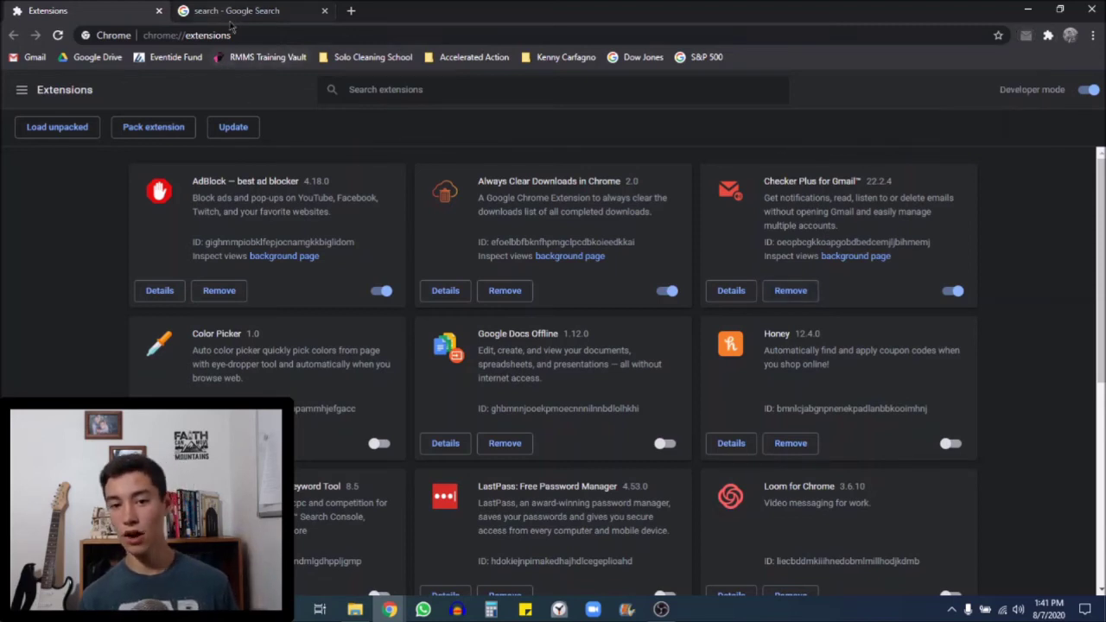
click(324, 10)
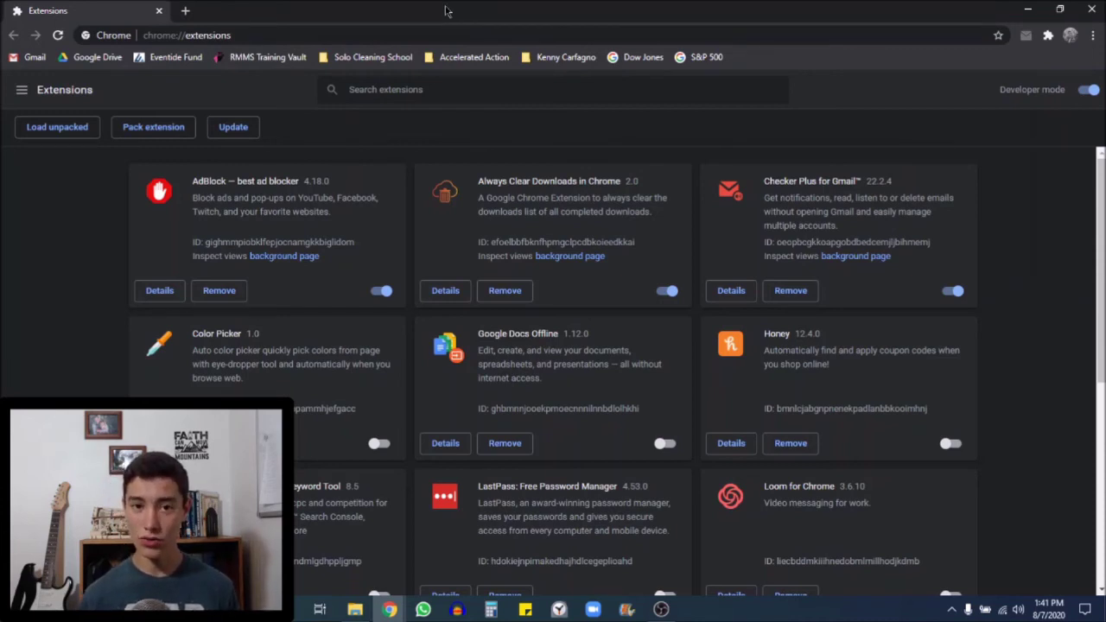
- Search 'search' from a new tab's address bar to confirm Google answers
click(186, 14)
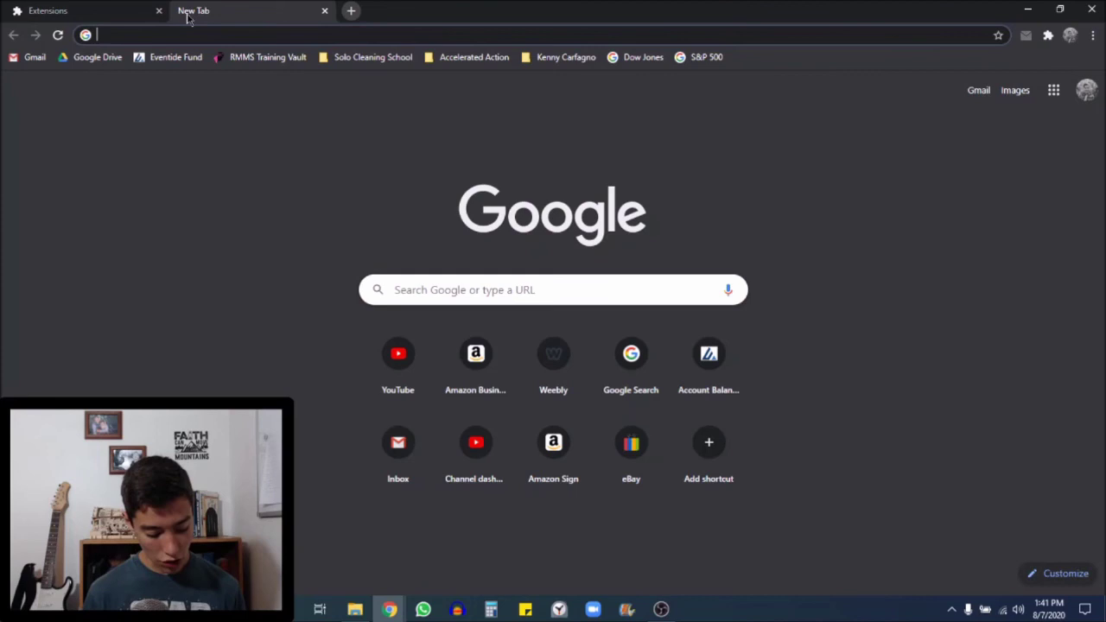
text(search)
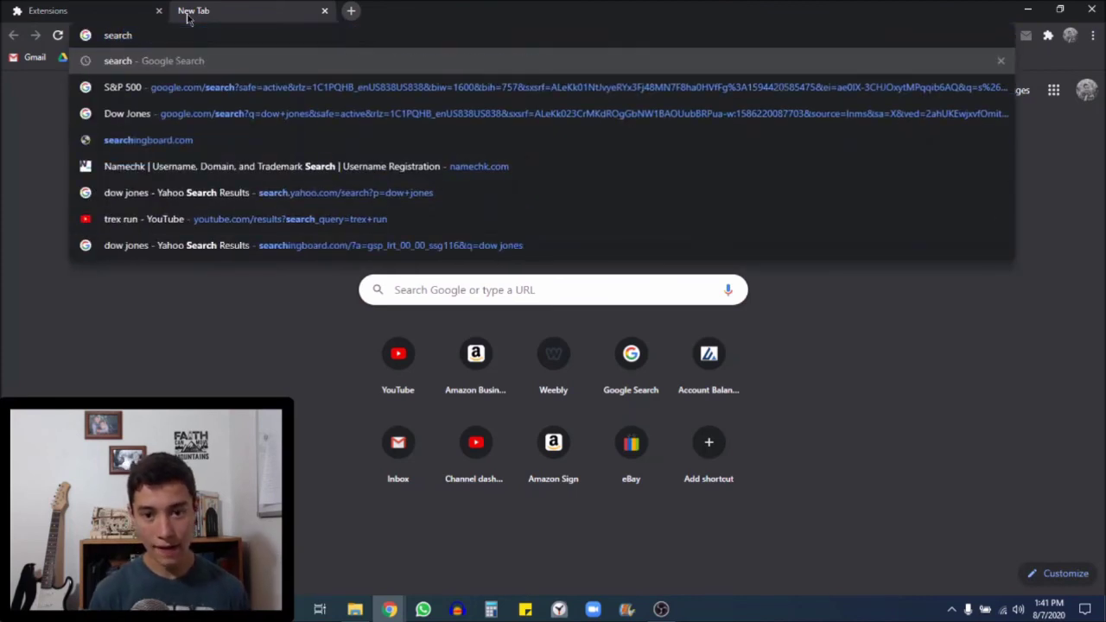
key(Return)
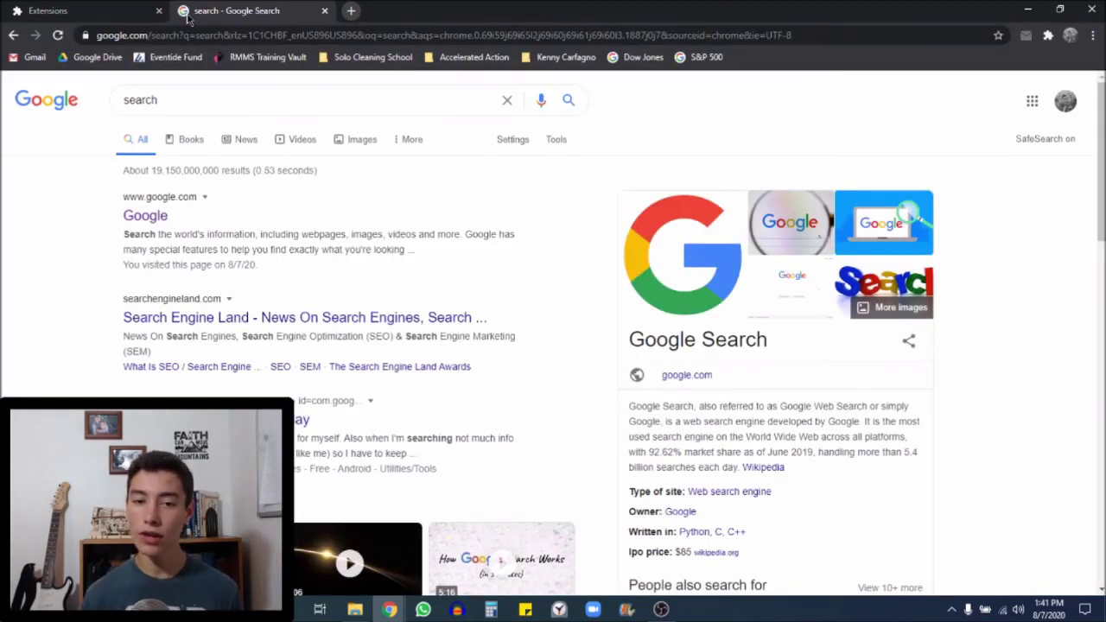